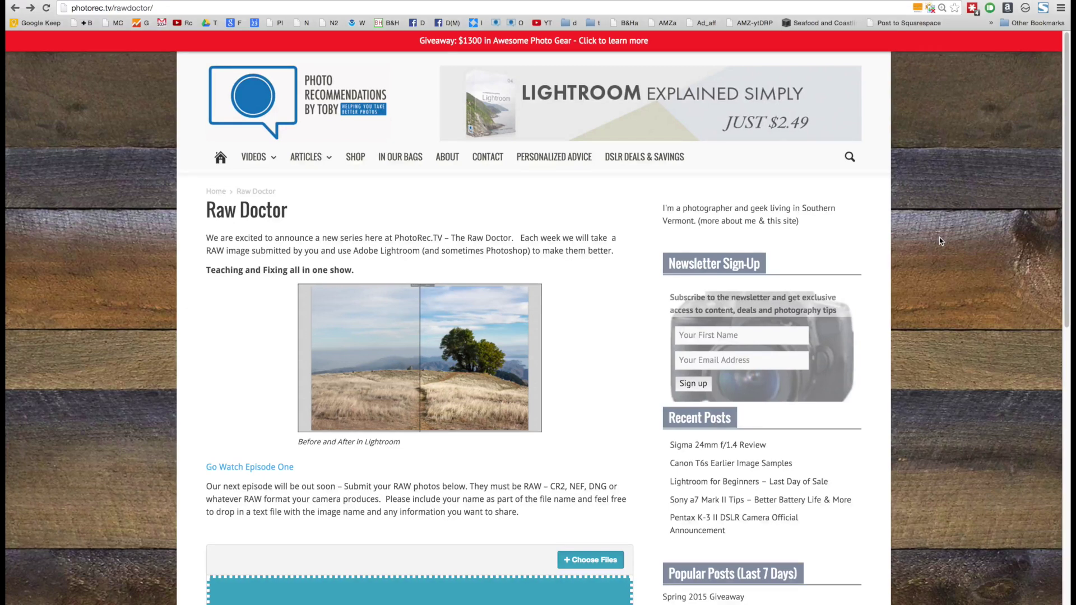
Step: Review the RAW photo upload and Monthly Assignment Critique sections of the Raw Doctor page
scroll(939, 241, down, 3)
scroll(925, 339, down, 5)
scroll(925, 340, down, 5)
scroll(926, 340, down, 1)
scroll(925, 340, up, 3)
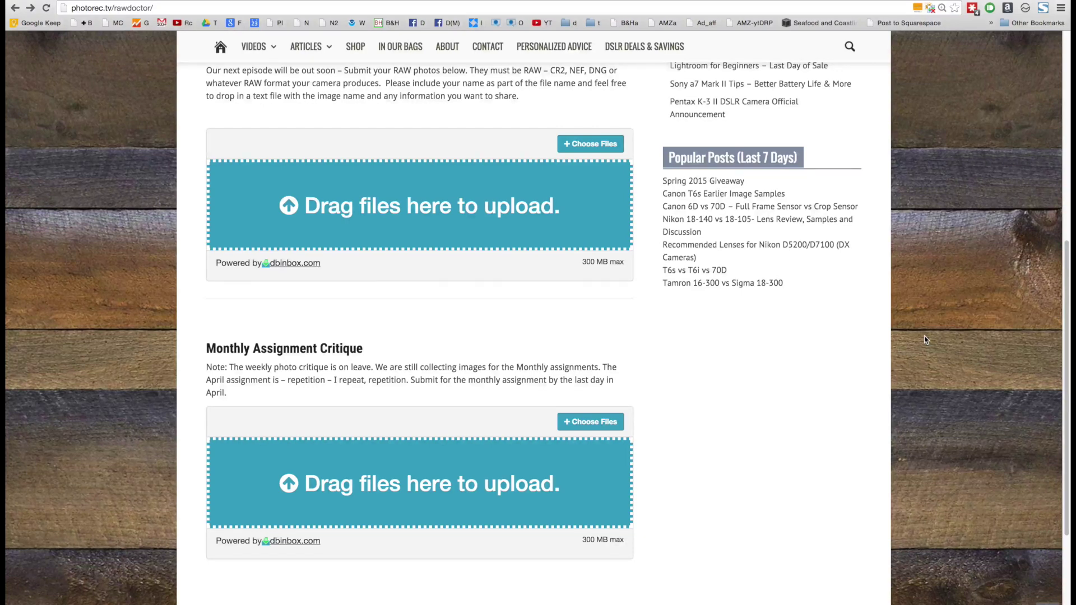
Step: Switch to Lightroom and display the photo of leaning columns beside the staircase, IMG_3880.jpg
mouse_move(713, 603)
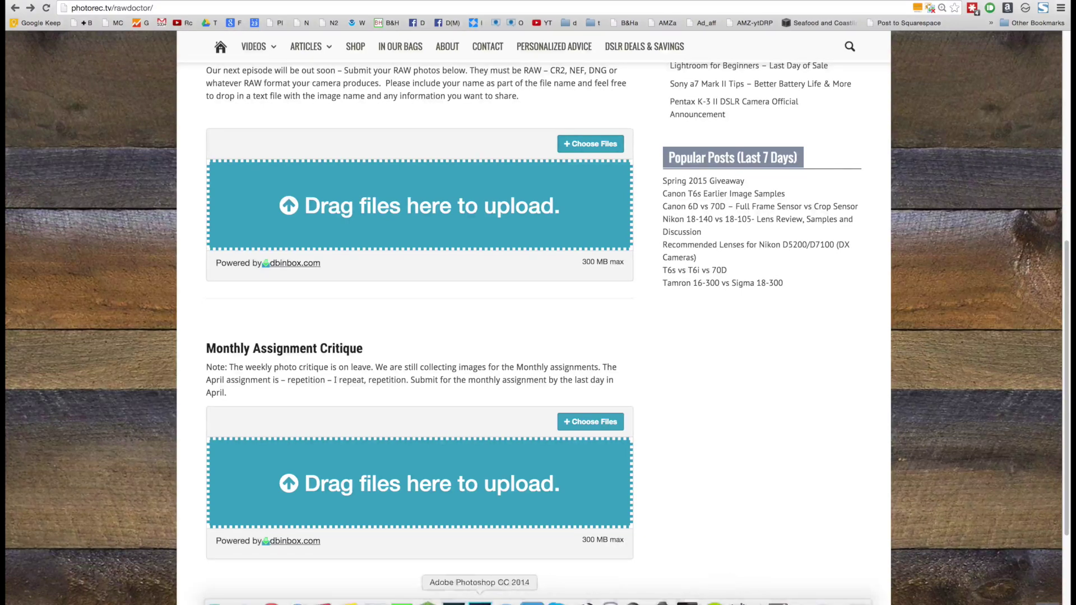
click(455, 600)
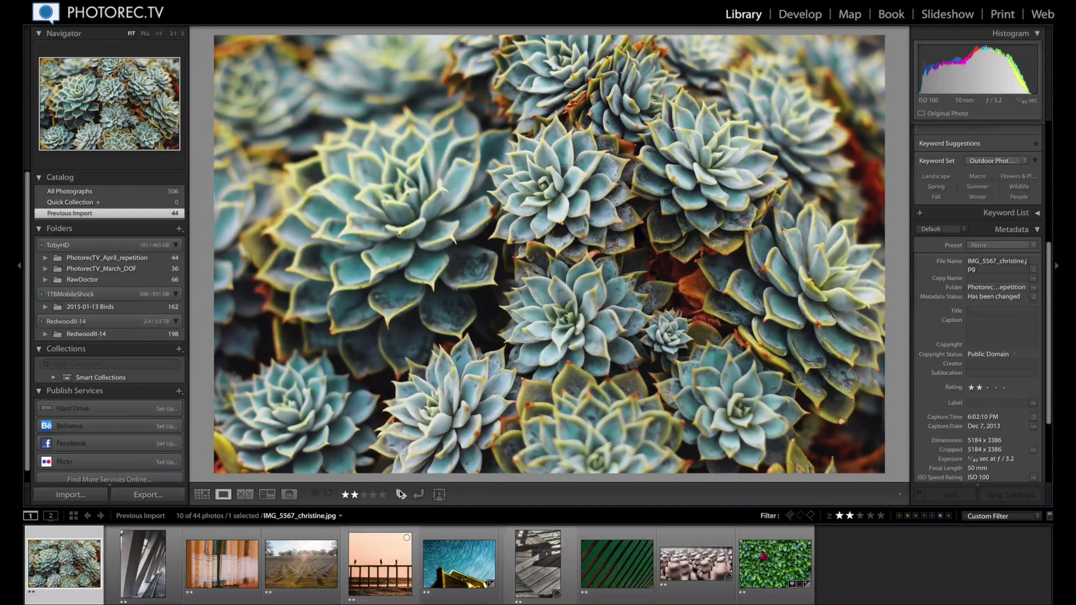
key(Right)
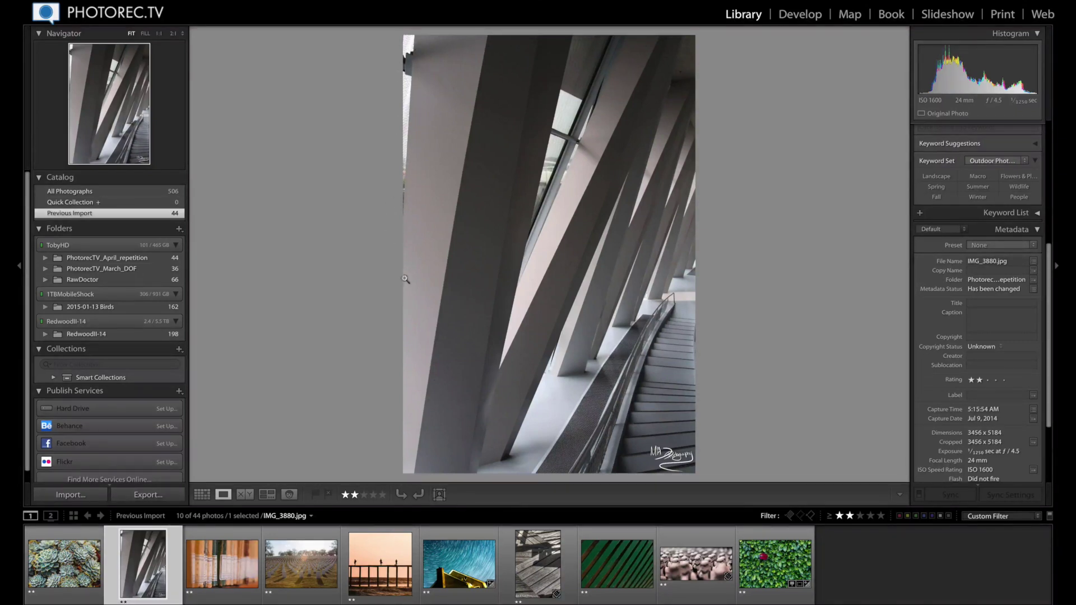
Step: Crop the leaning columns photo slightly tighter at its original aspect ratio, trimming the distracting strip along its left edge
click(793, 13)
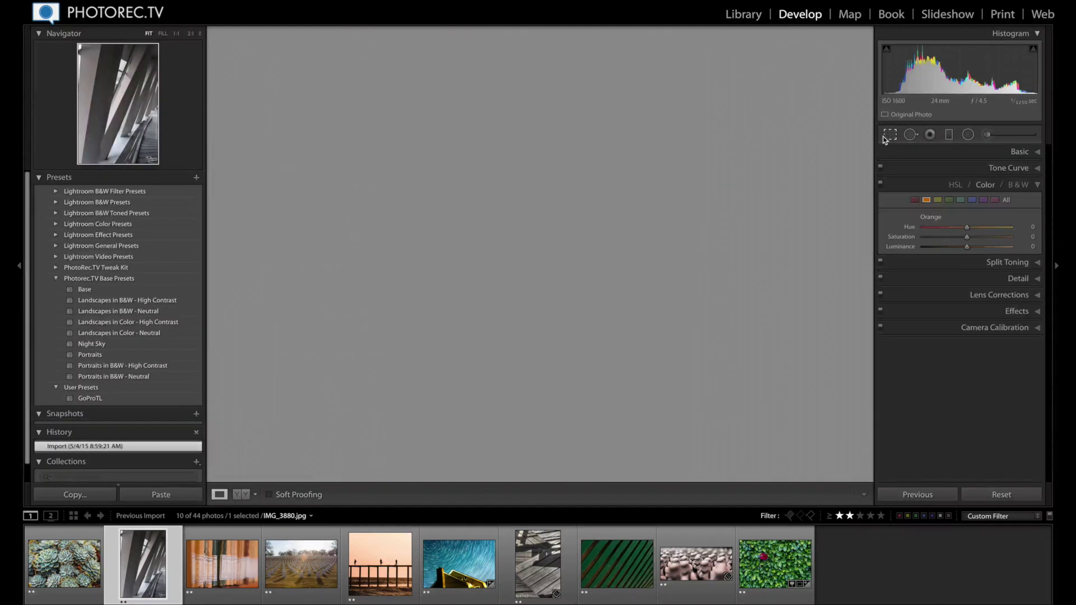
click(889, 135)
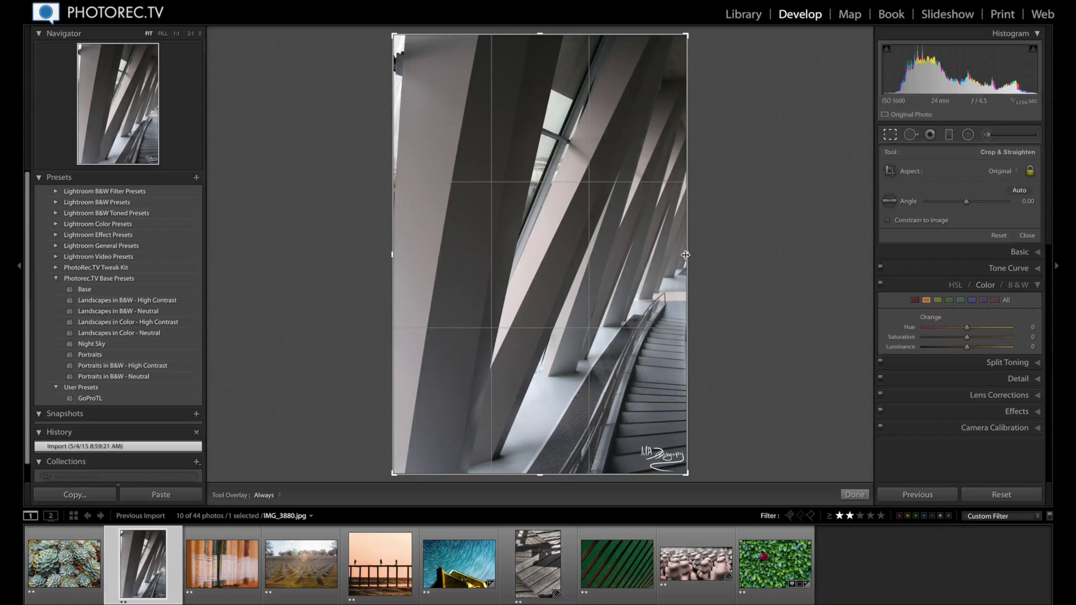
drag(684, 255, 675, 255)
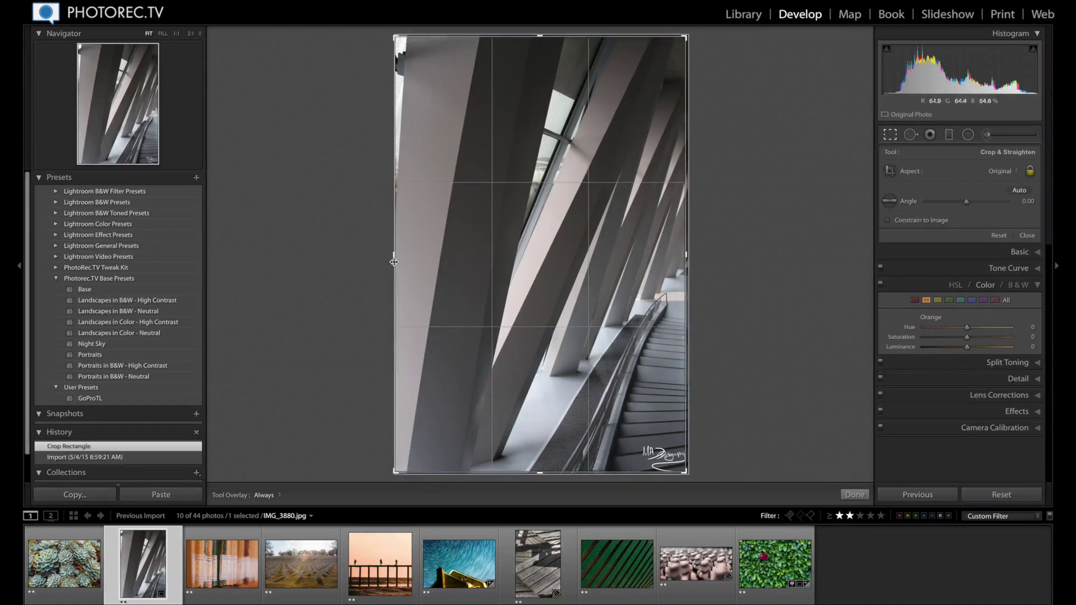
drag(400, 259, 398, 259)
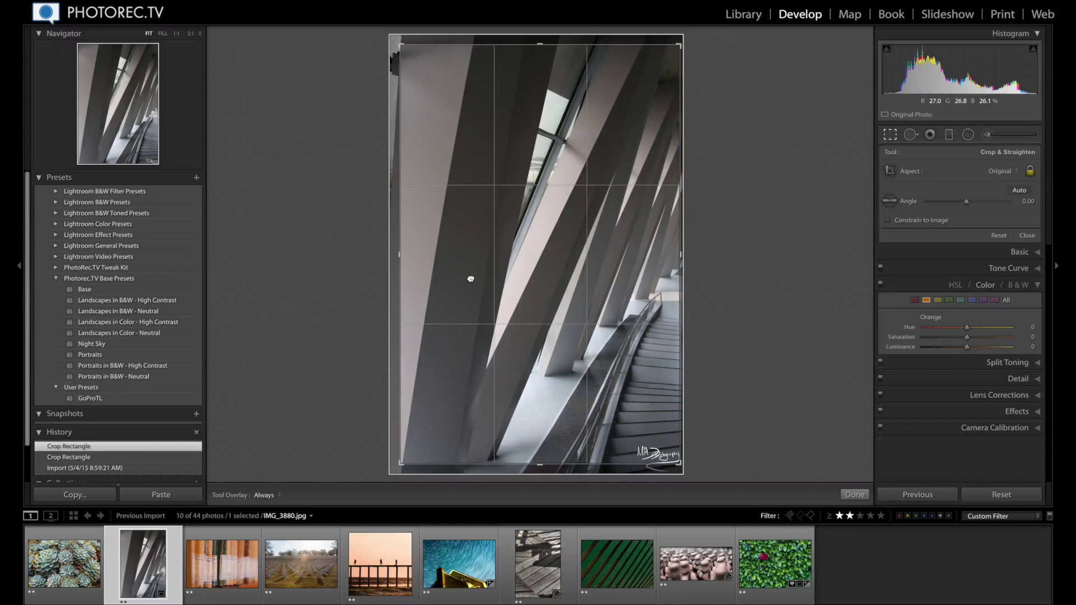
key(Return)
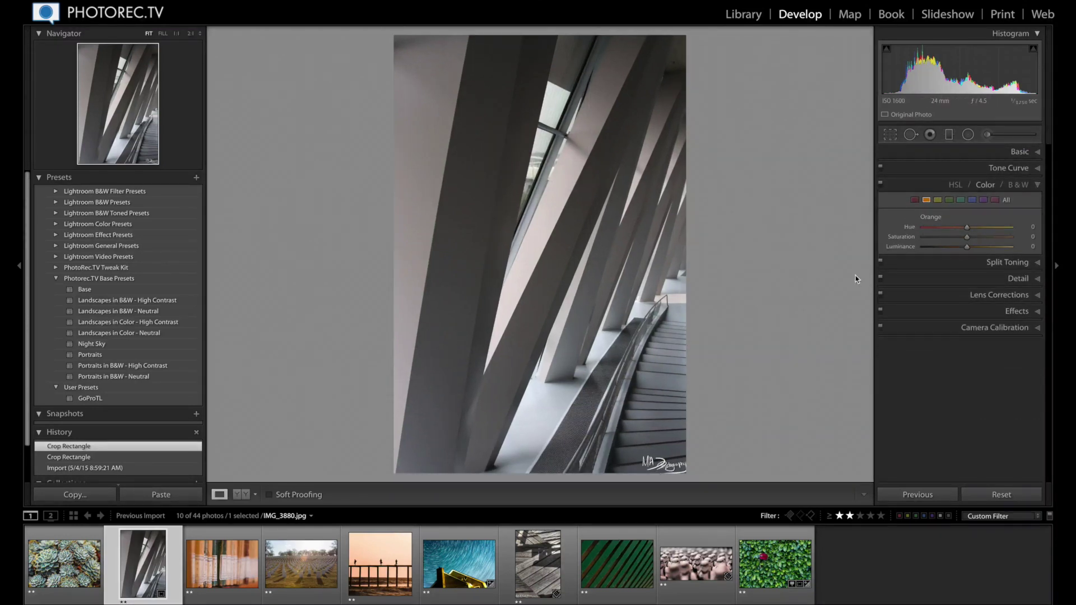
Step: Compare the leaning columns photo before and after the crop and return to the Library module
key(backslash)
key(backslash)
click(747, 14)
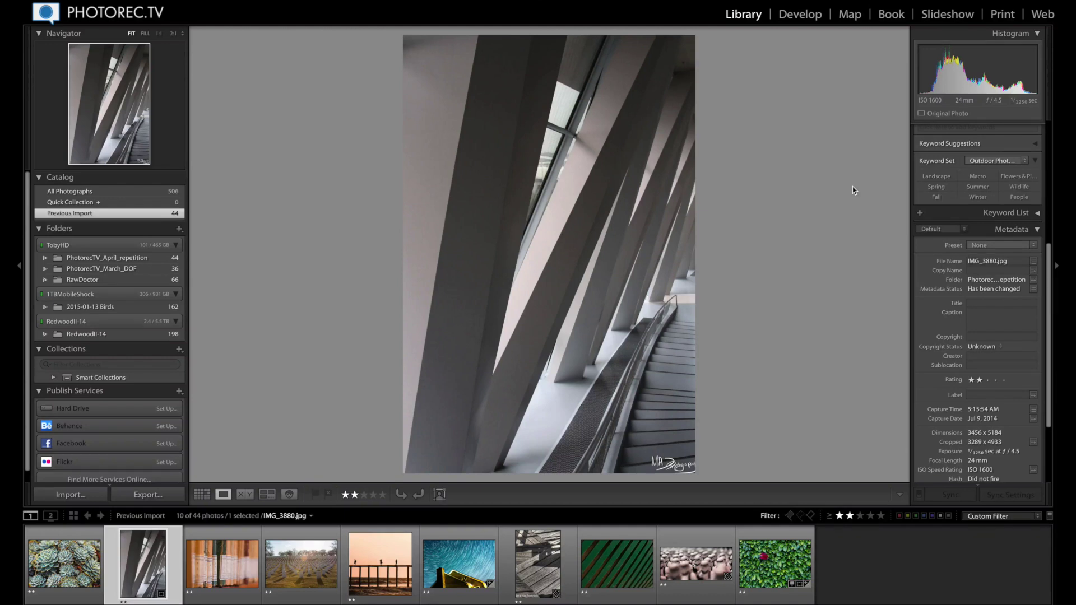
Step: View the book spines photo and the cemetery photo, inspecting the cemetery photo's sun flare area up close
key(Right)
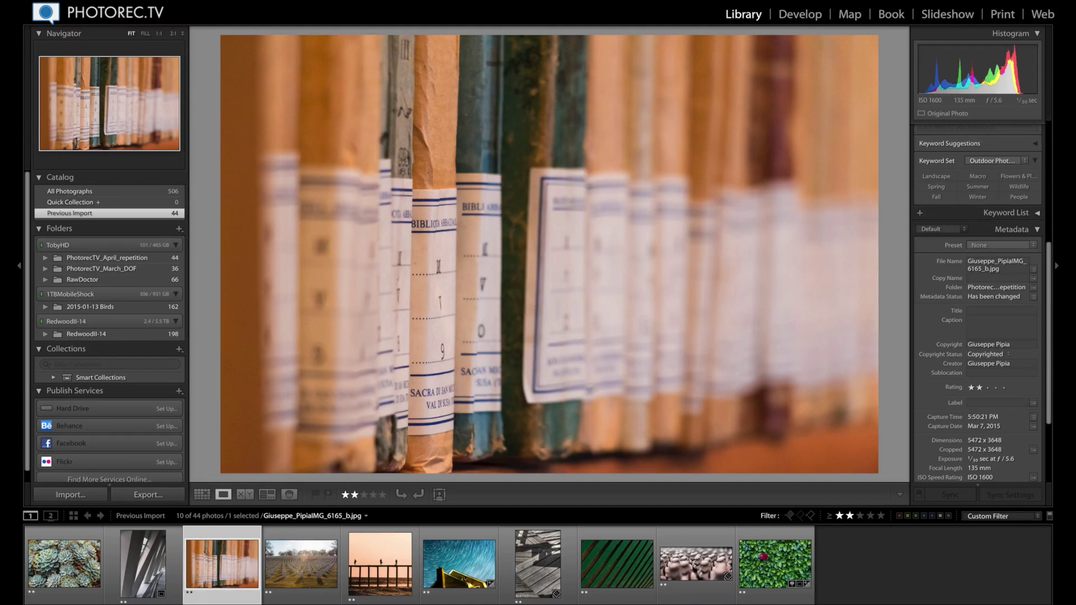
click(301, 563)
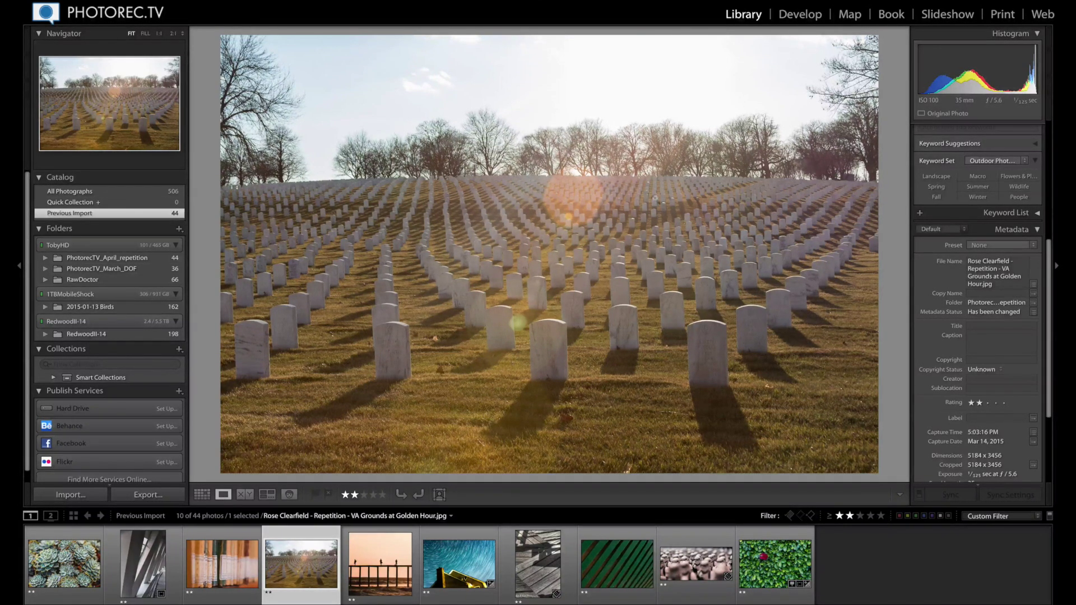
click(537, 209)
click(538, 208)
Step: Set the crop aspect ratio of the pier silhouettes photo to 1 x 1 and return to the Library module
key(Right)
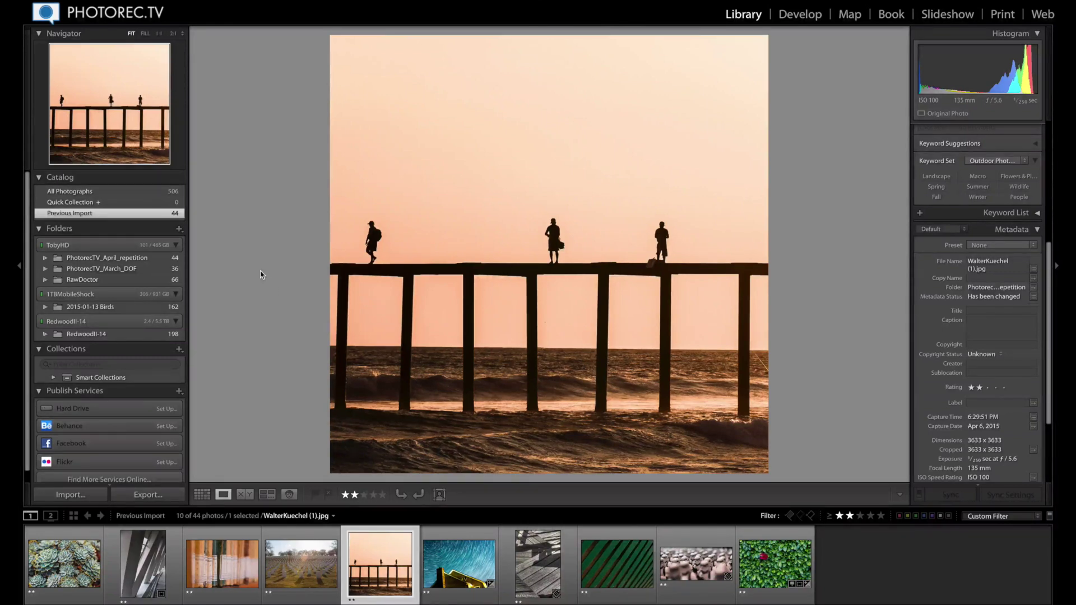
click(795, 16)
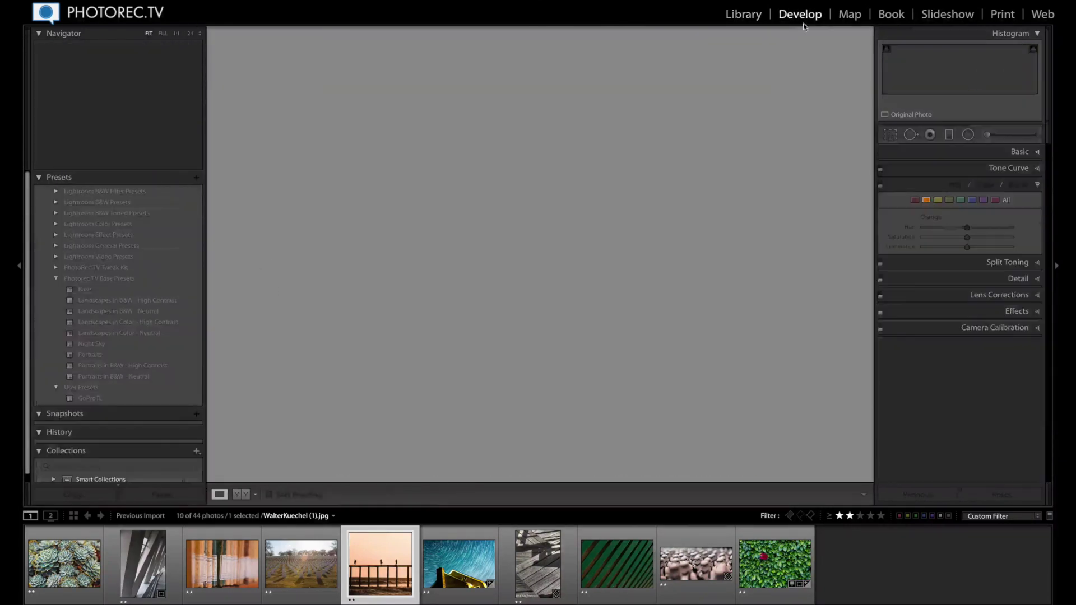
key(r)
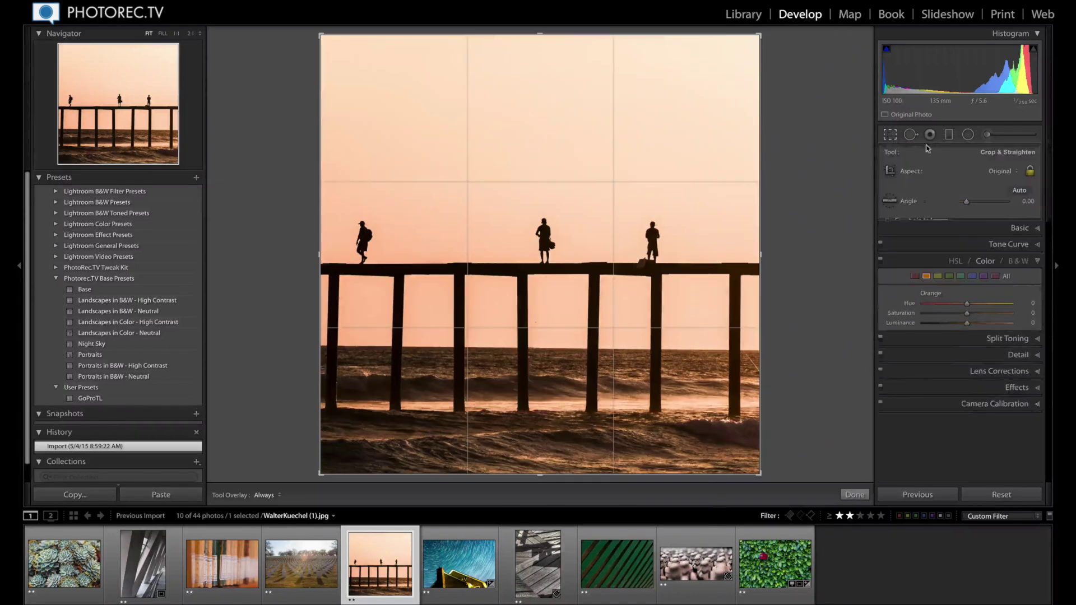
click(1002, 171)
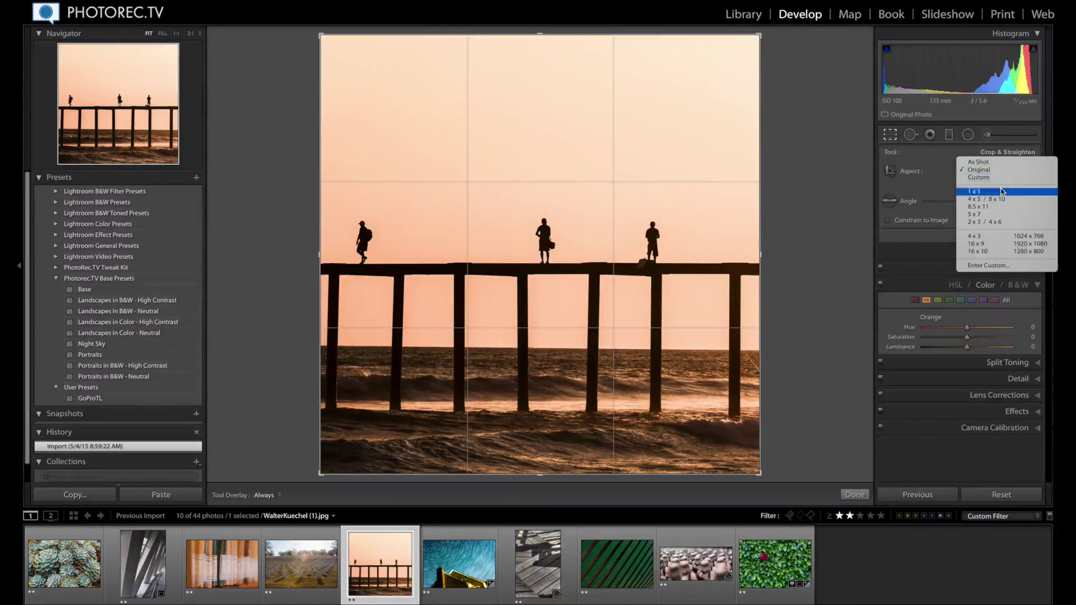
click(1001, 186)
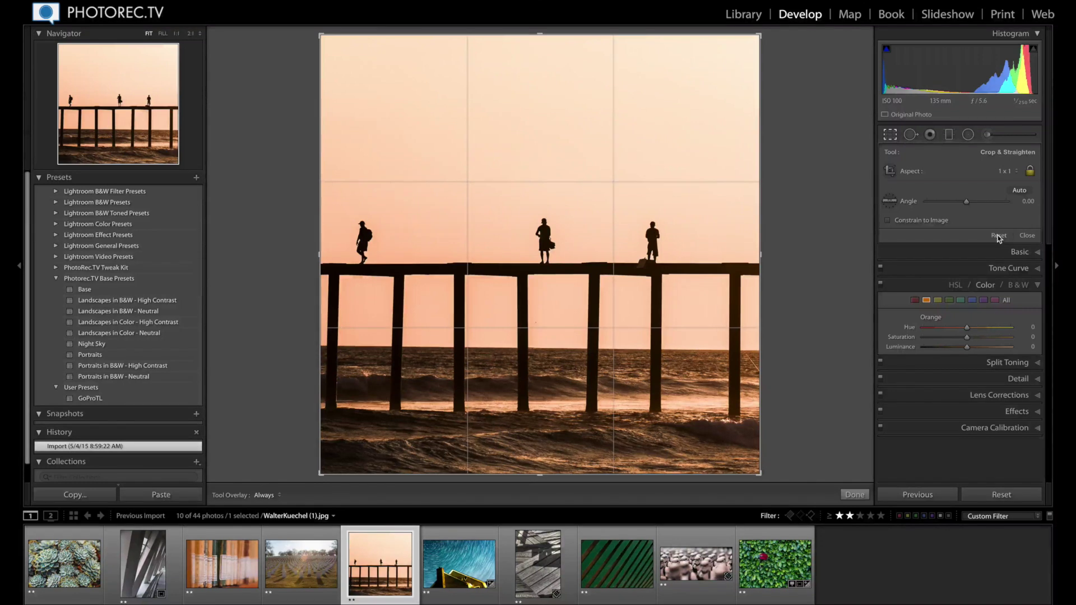
click(1034, 238)
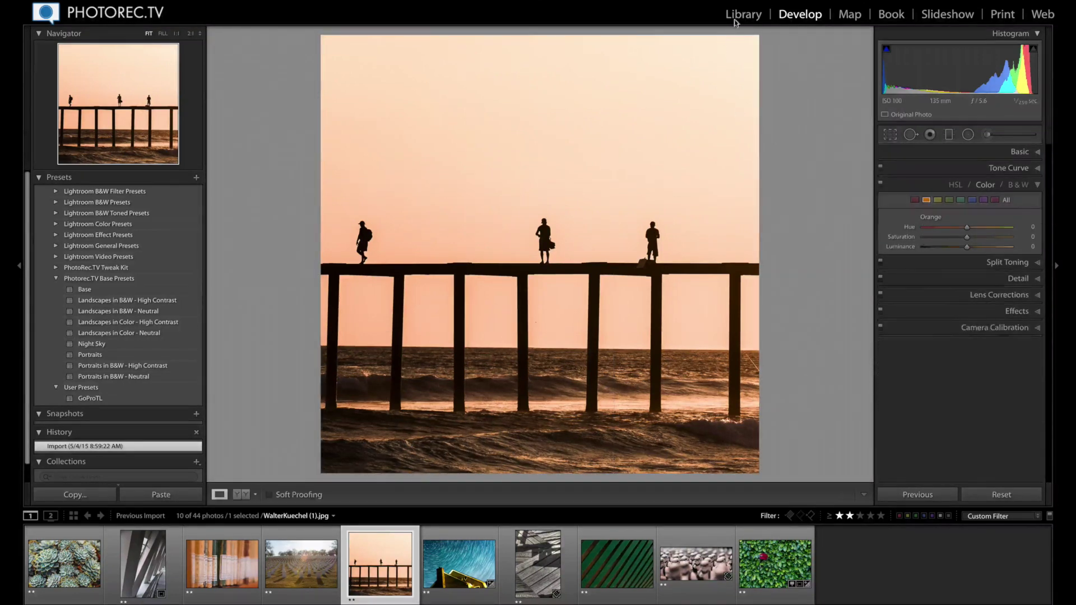
click(738, 15)
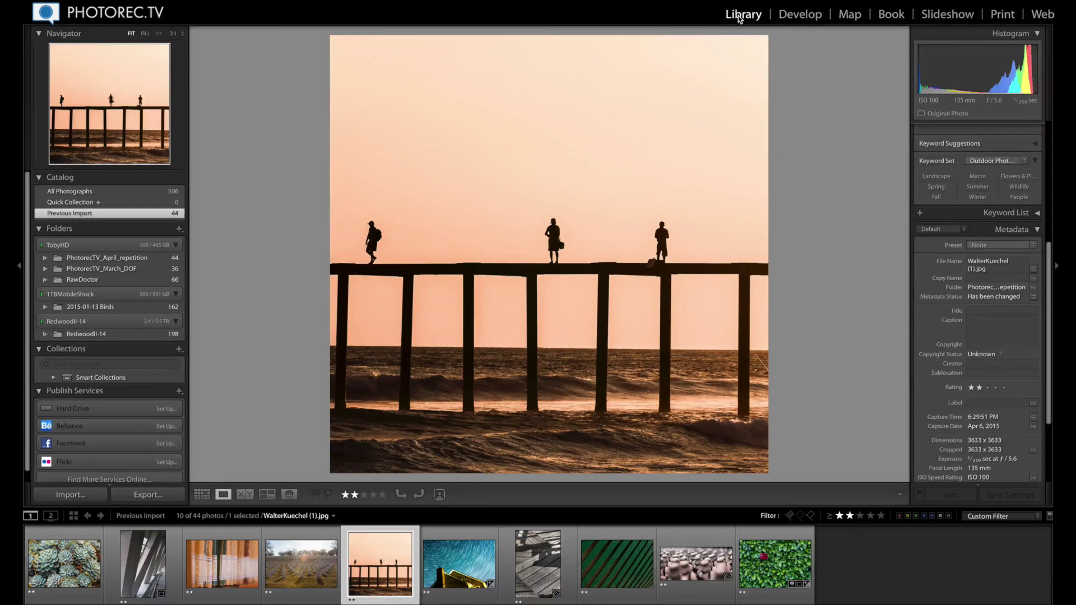
Step: View the star trails, wooden boards, green slats, stormtroopers and red flower photos one after another
key(Right)
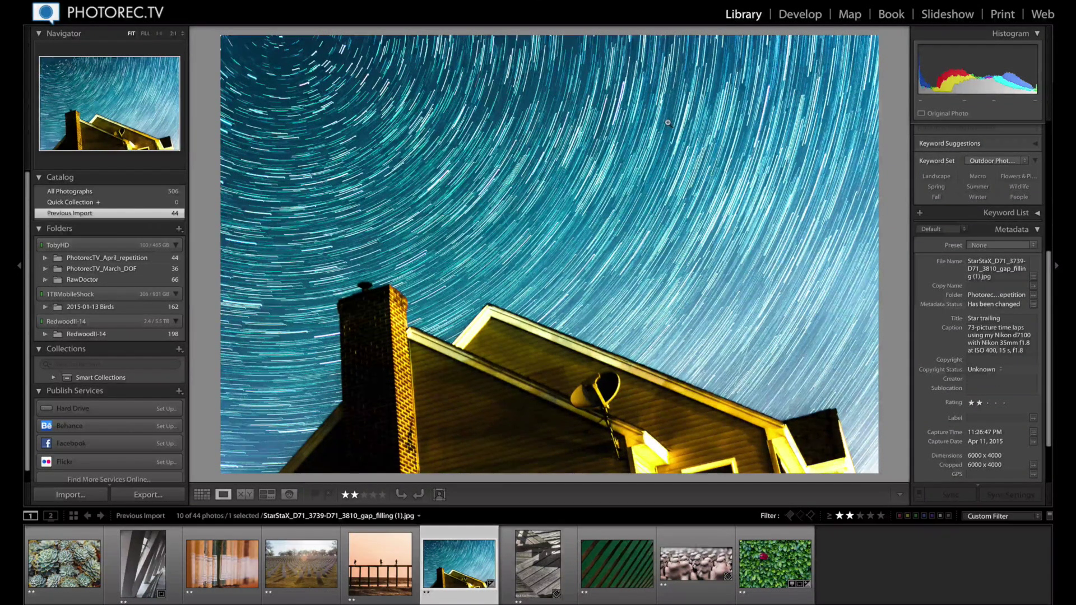
key(Right)
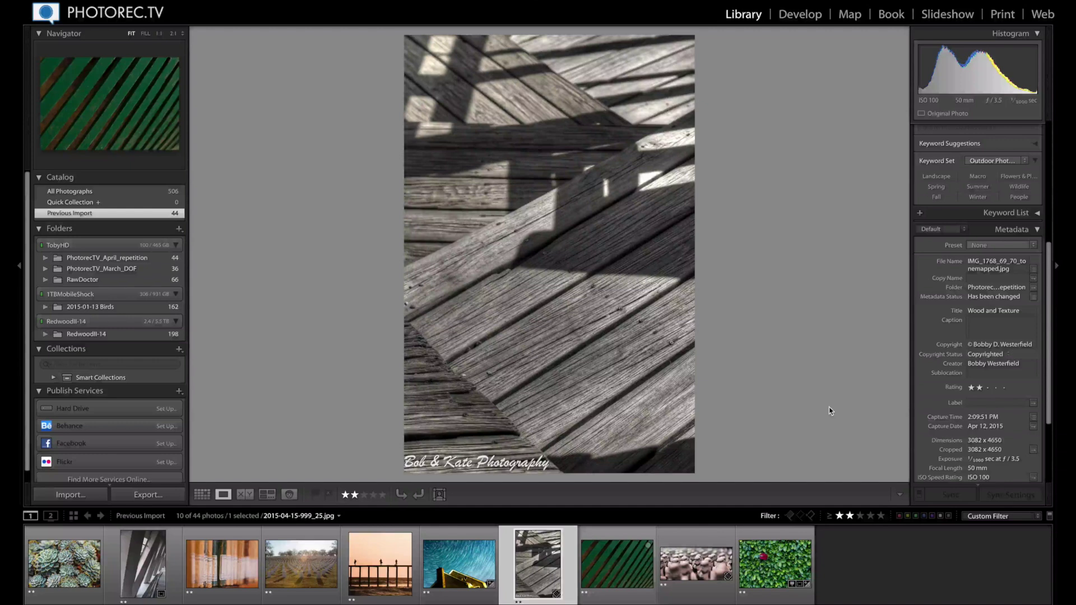
key(Right)
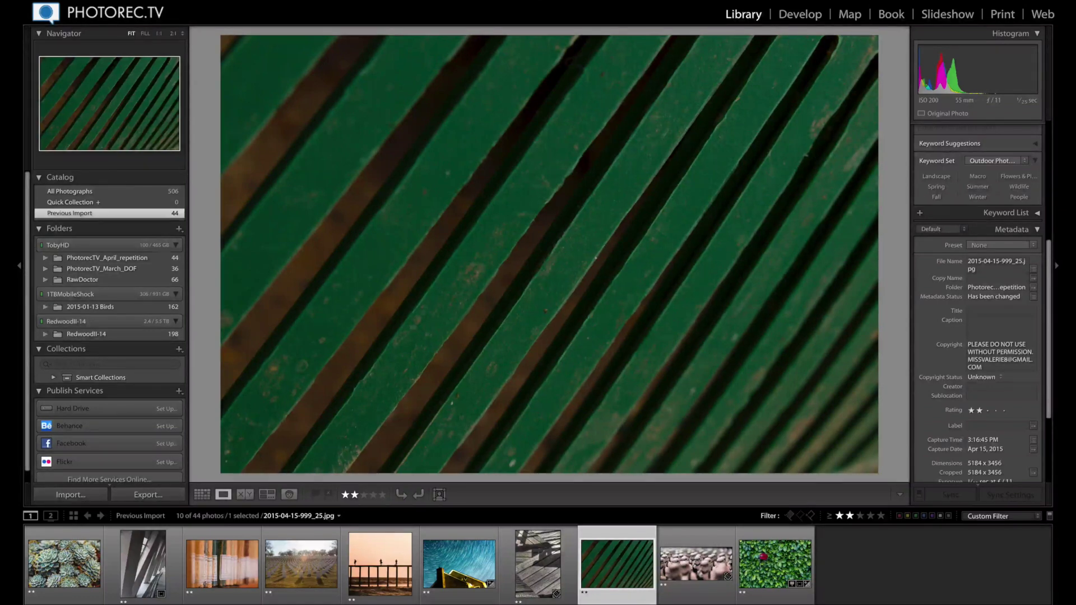
key(Right)
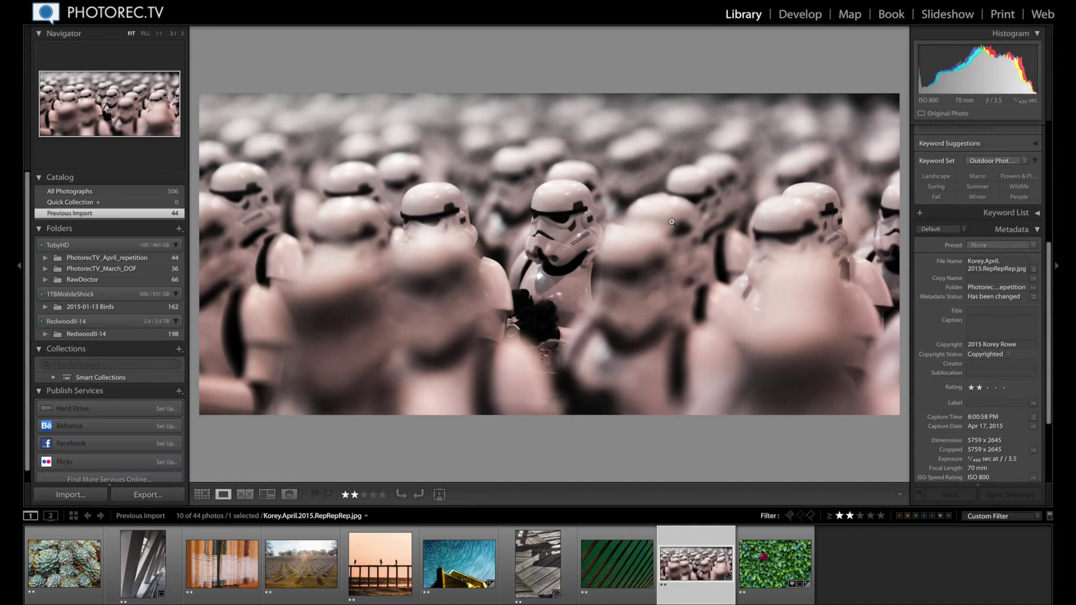
click(775, 581)
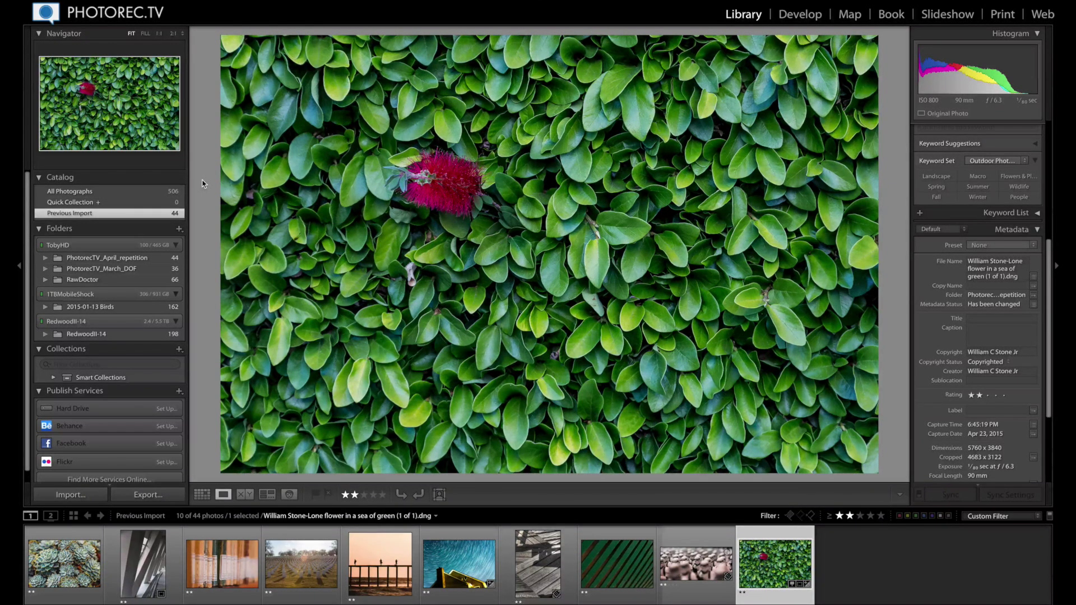
Step: Open the catalog holding the 2015-04-18 mom moving folder and rate its close-up photo of zigzag balconies three stars
click(98, 2)
click(140, 33)
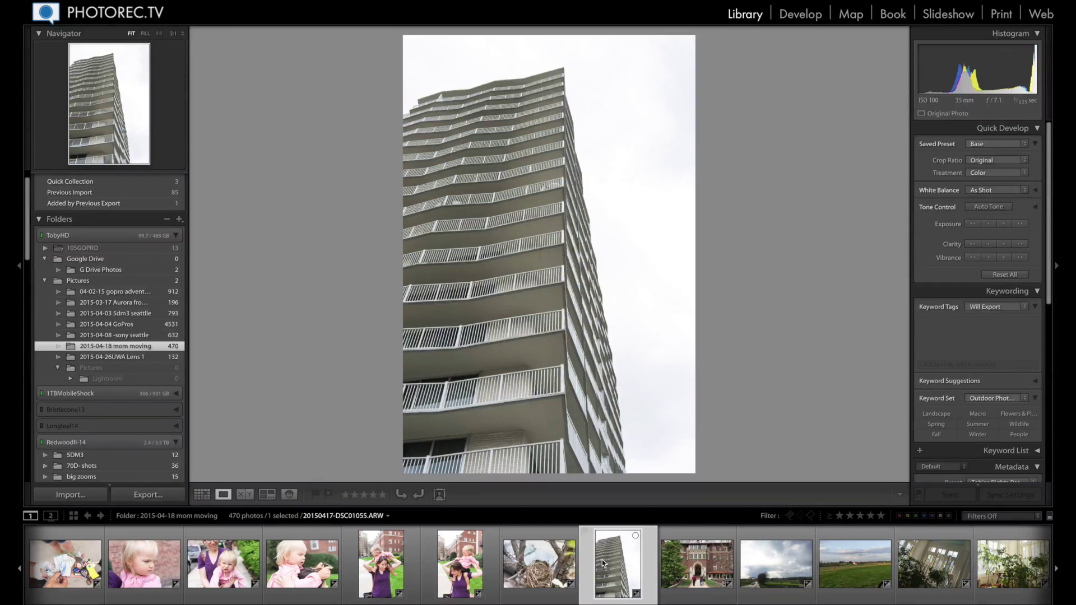
scroll(602, 560, down, 5)
scroll(602, 559, down, 10)
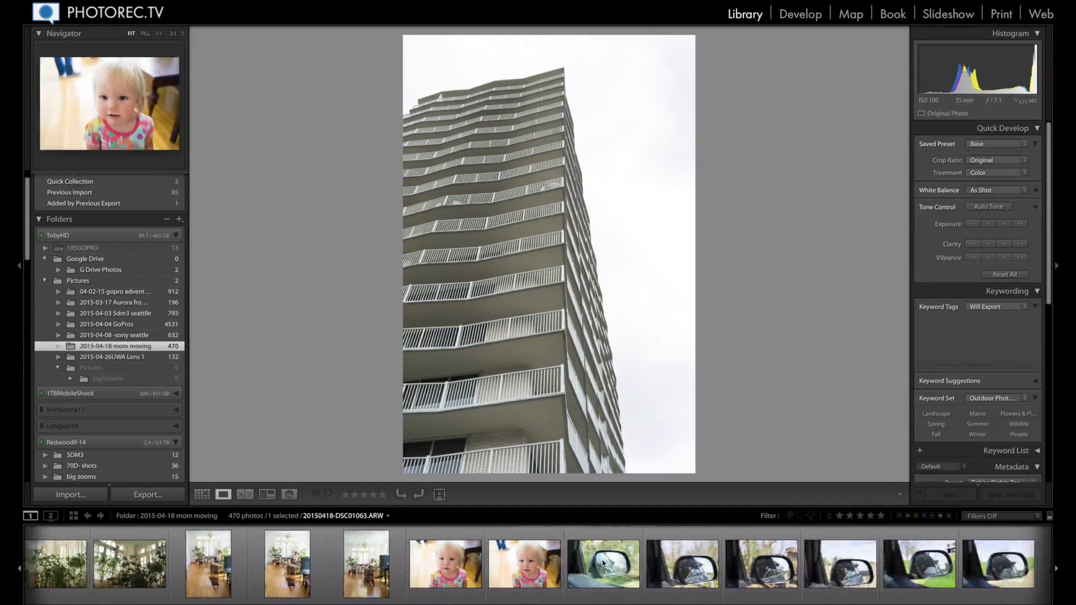
scroll(600, 560, down, 5)
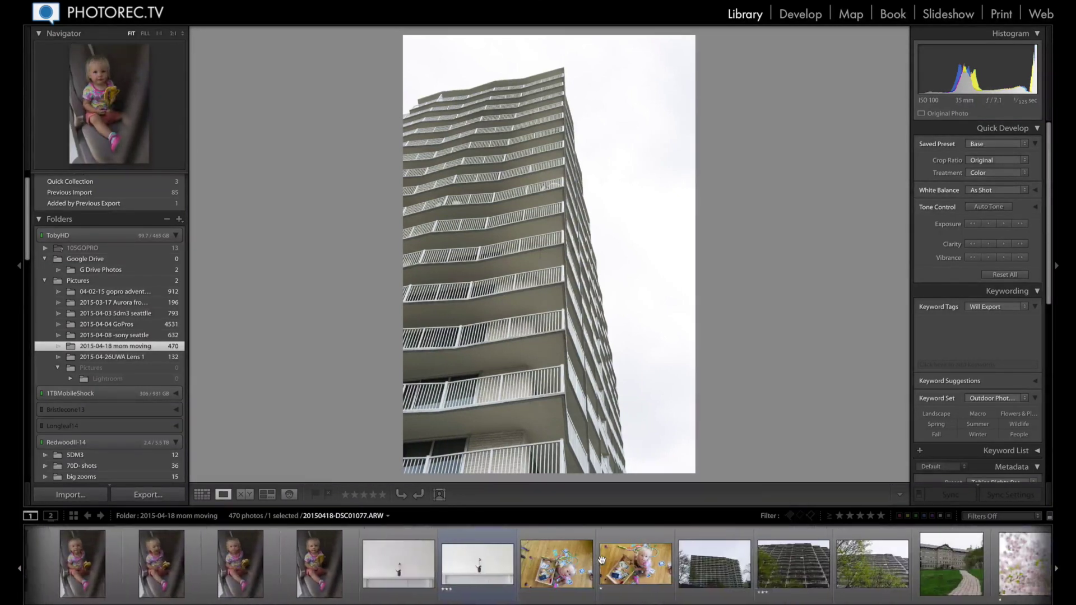
click(534, 566)
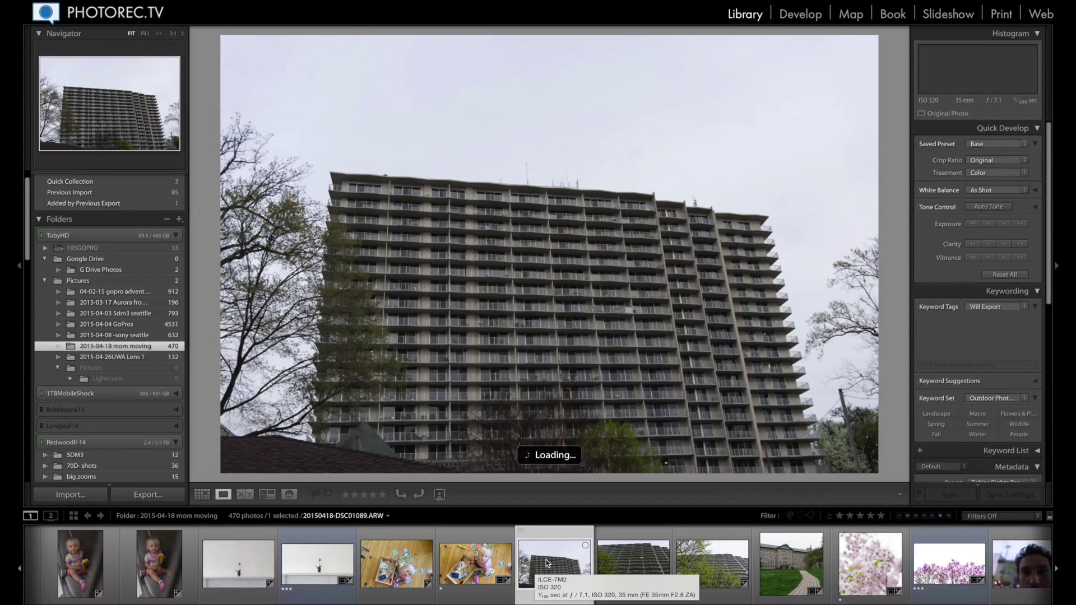
click(623, 559)
key(3)
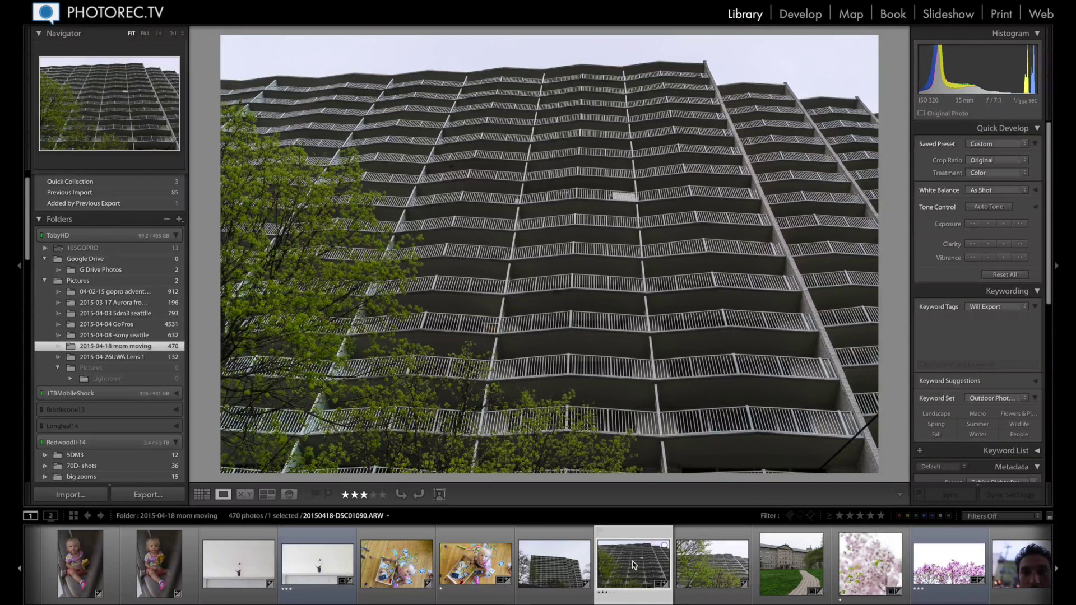
Step: Switch to the Screenshots folder in Finder, maximize its window and enlarge the image preview area
mouse_move(224, 600)
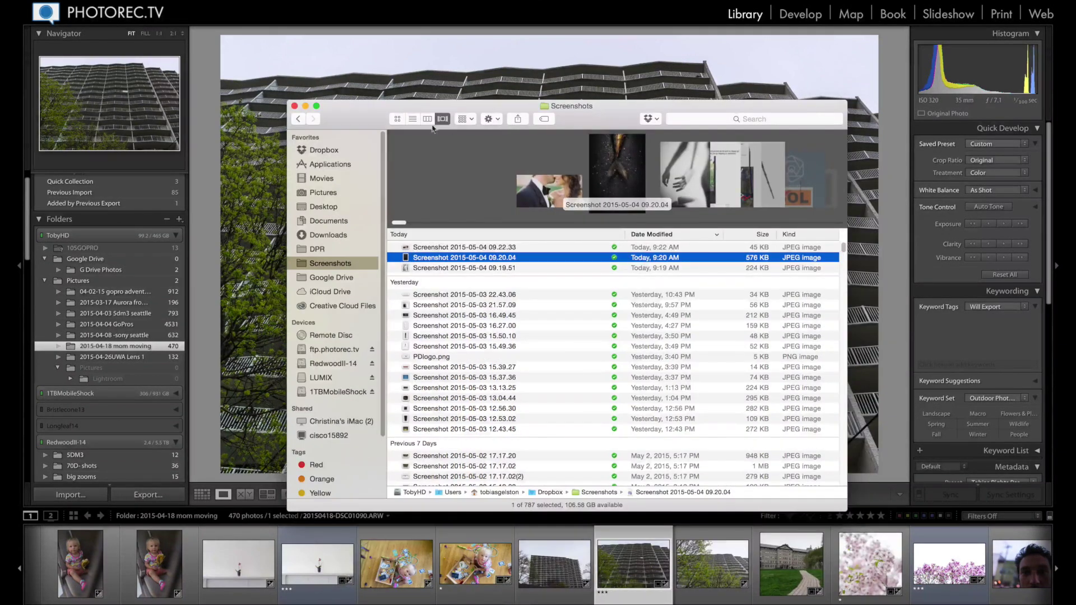
click(316, 107)
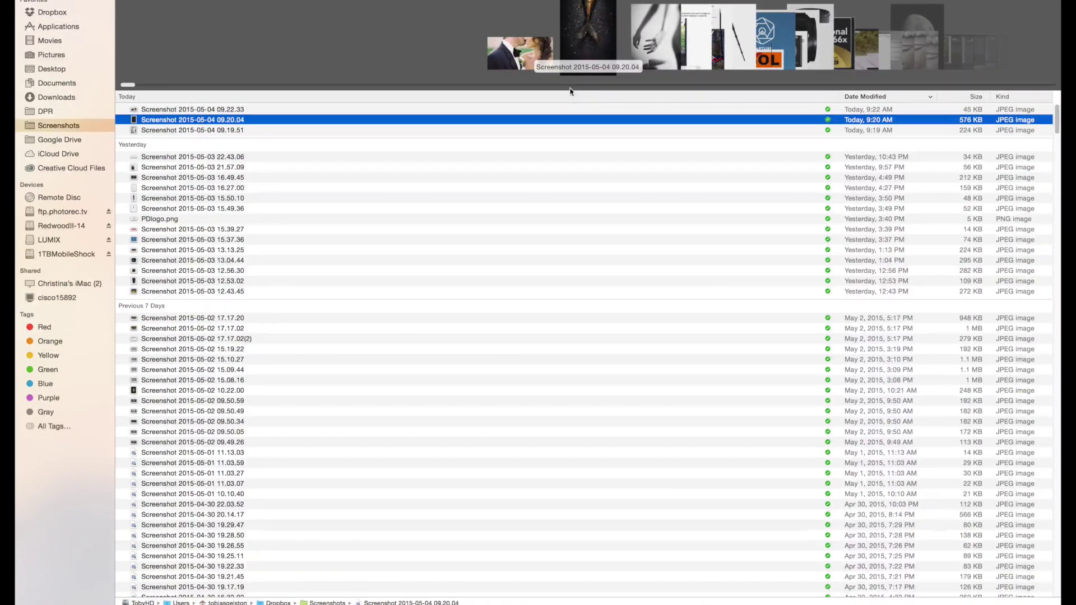
drag(572, 89, 583, 379)
Step: Preview the screenshots of the wedding couple, the fish tail and the black-and-white hands in turn
click(290, 306)
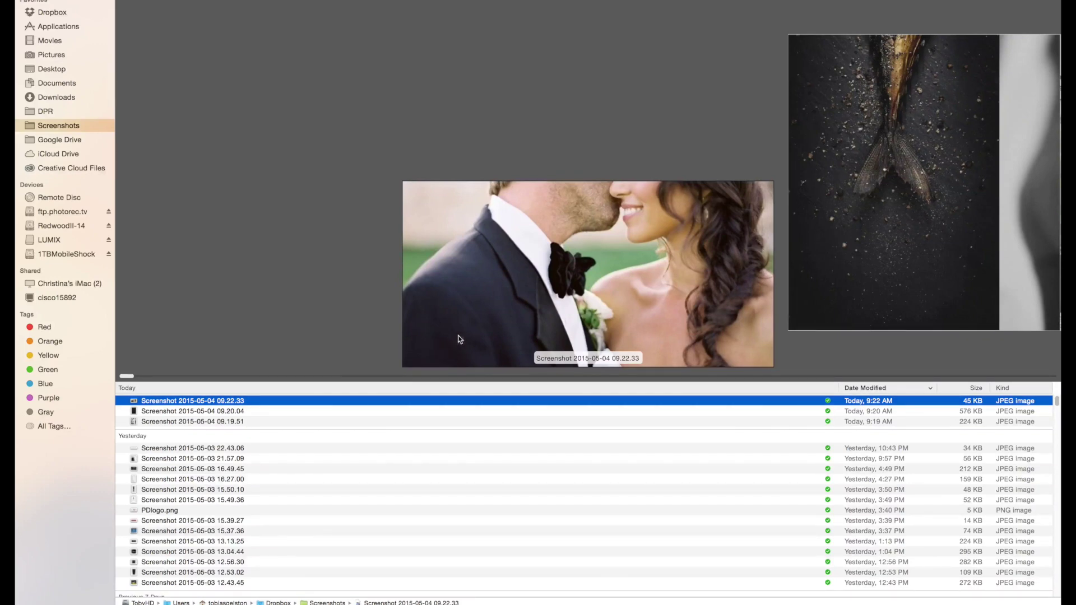
click(803, 241)
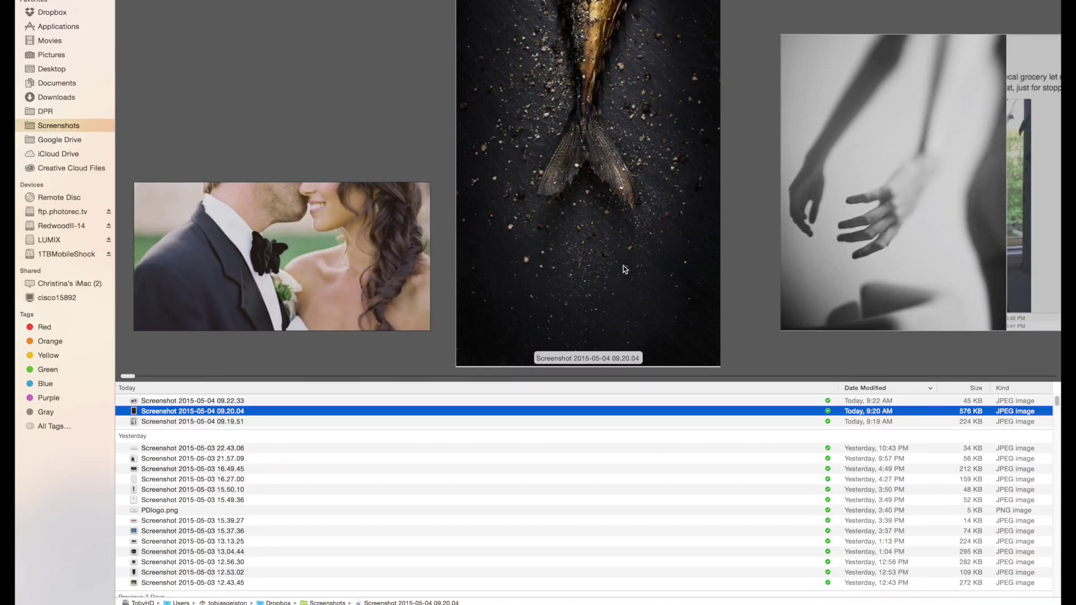
key(Down)
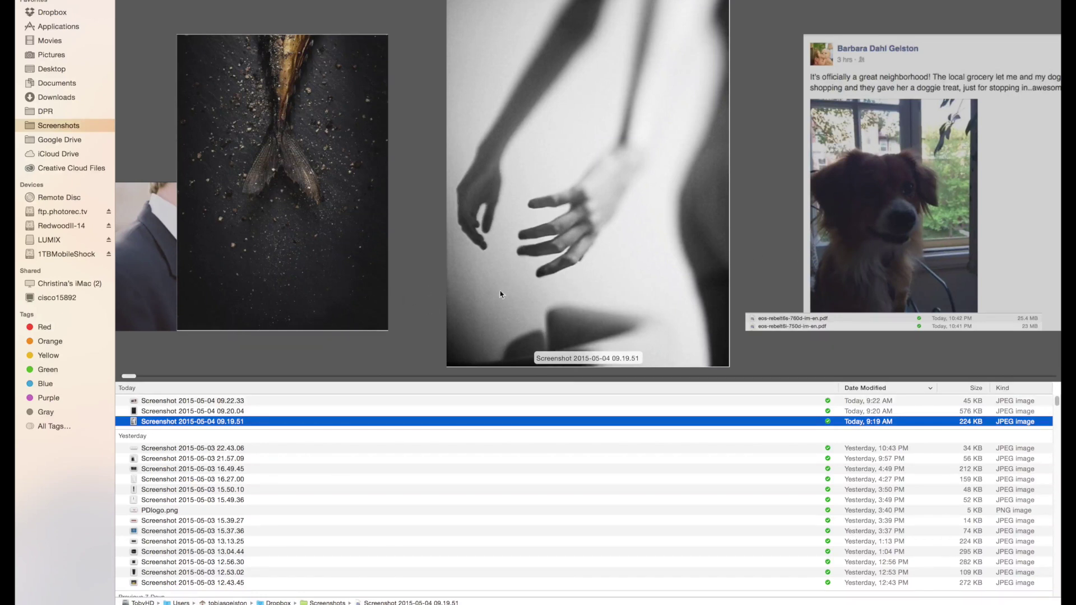
scroll(507, 291, right, 2)
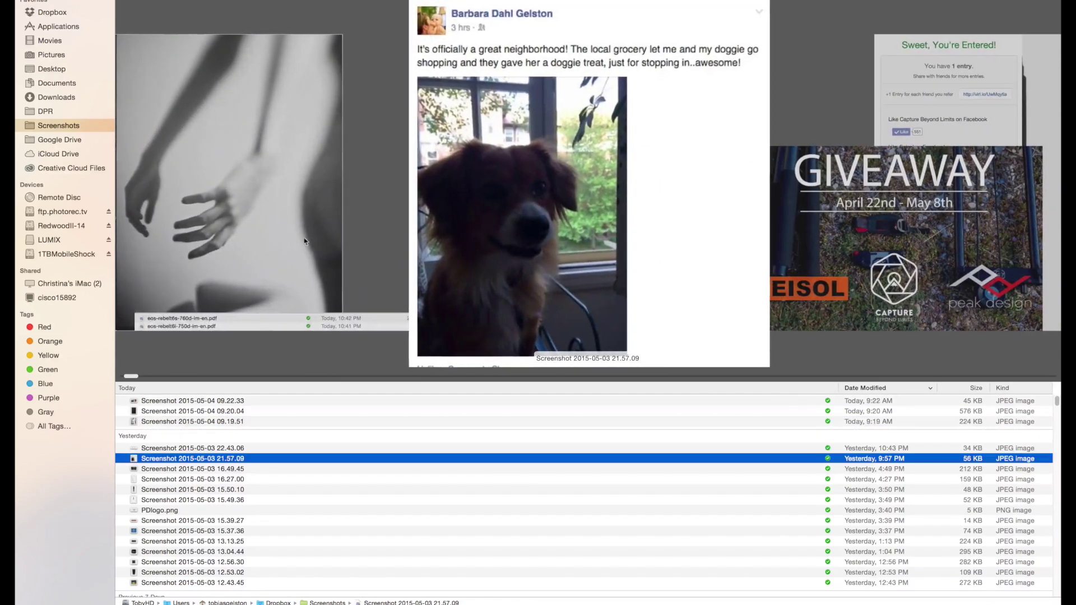
Step: Compare the black-and-white hands, fish tail and wedding couple screenshots by previewing them back and forth, ending on the wedding couple
scroll(510, 264, left, 2)
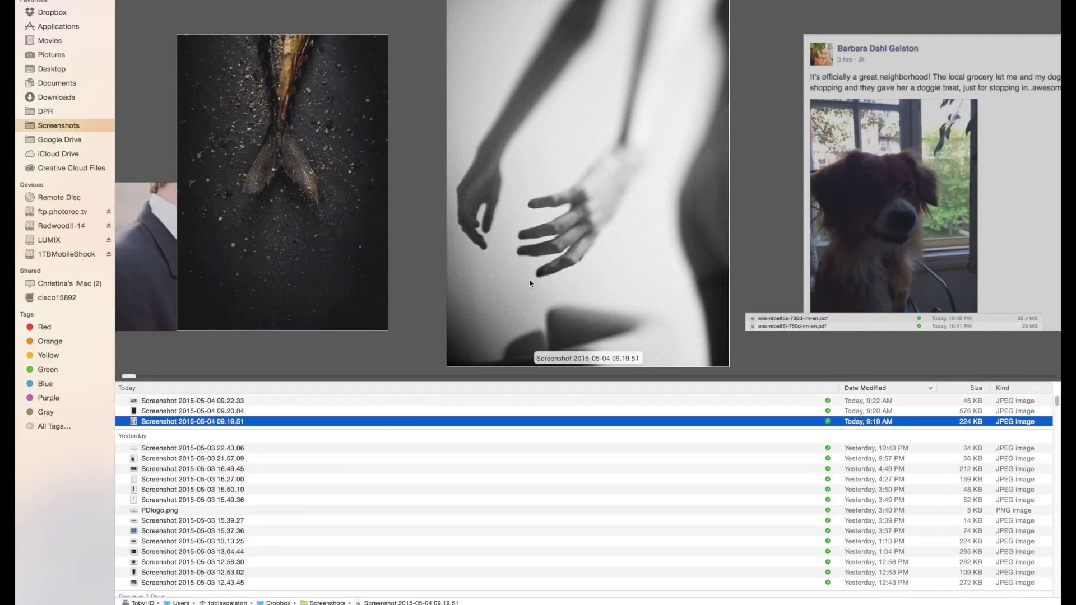
click(247, 216)
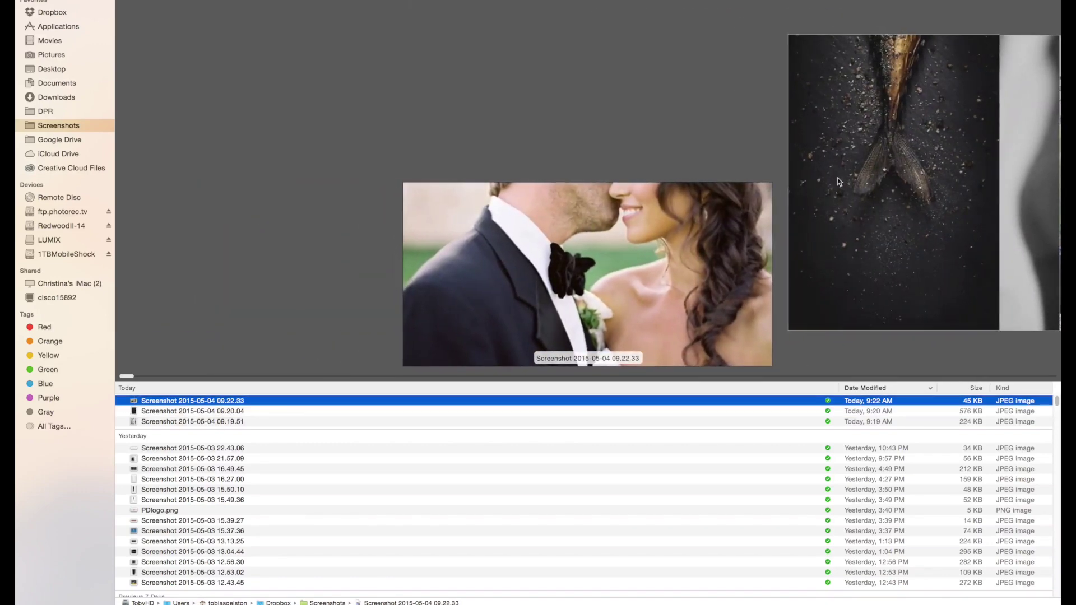
click(845, 181)
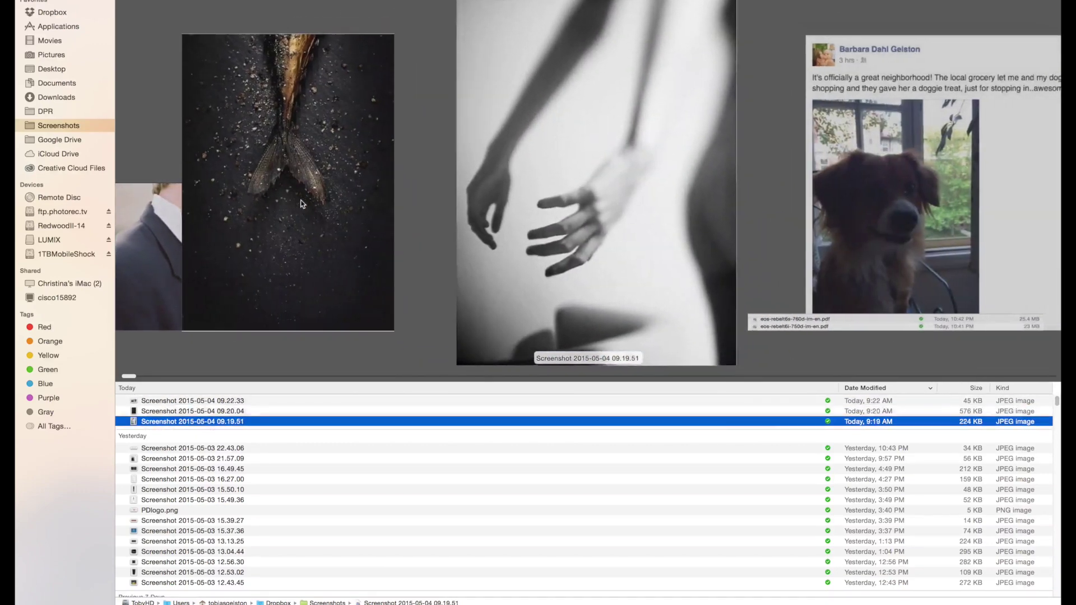
click(260, 239)
click(259, 240)
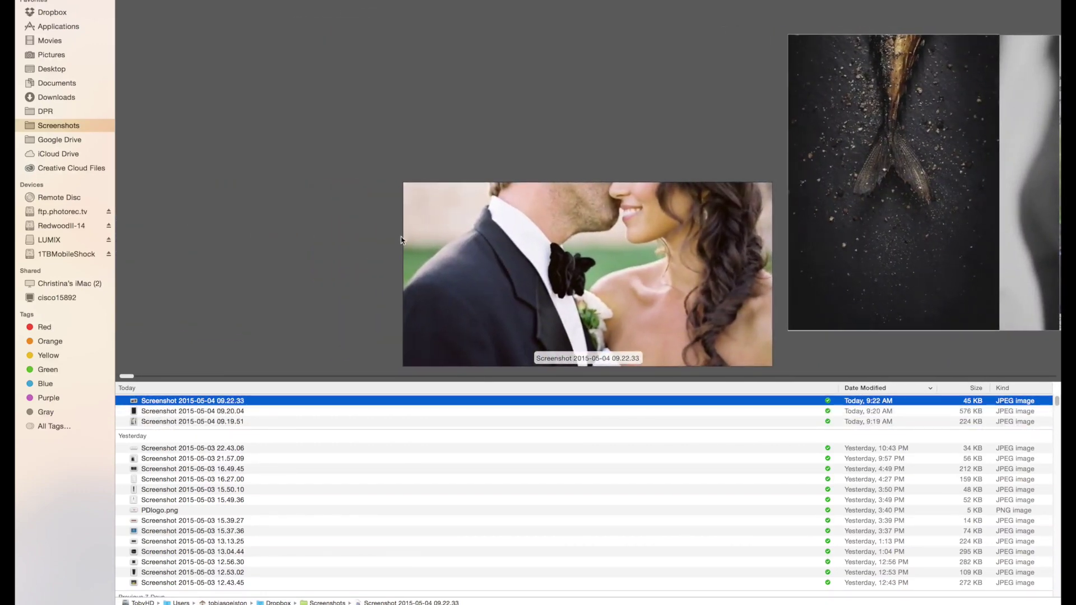
click(861, 244)
click(829, 252)
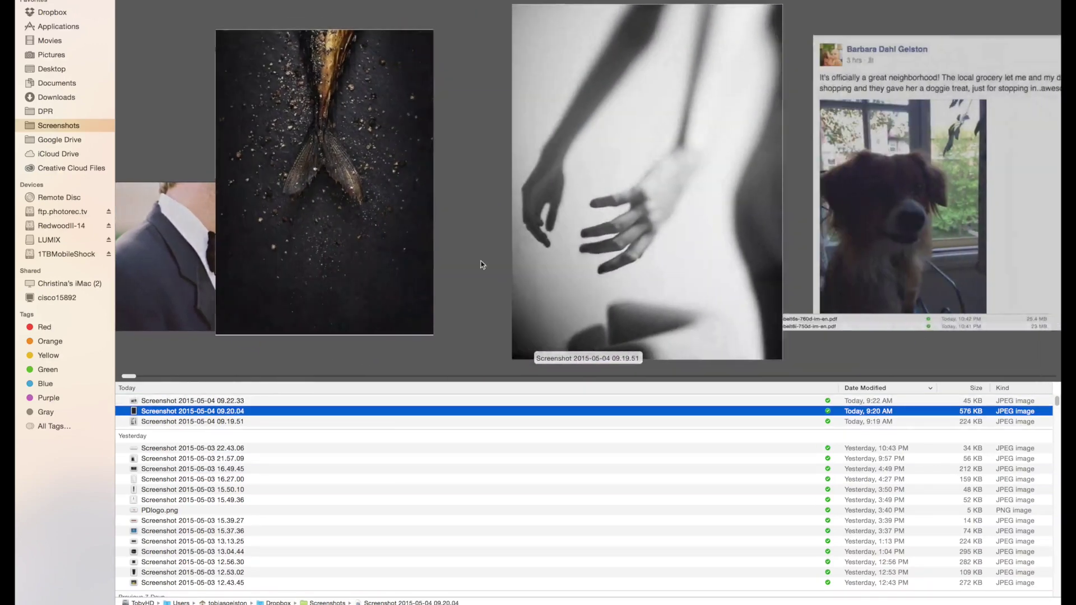
click(220, 273)
click(227, 273)
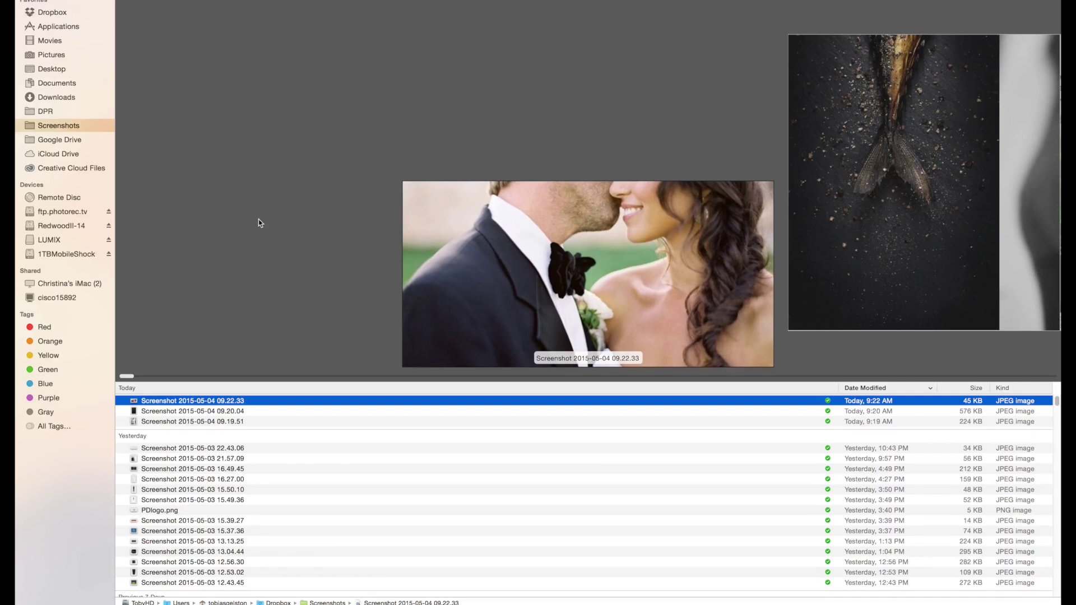
Step: Take the Screenshots window out of full screen, return to Lightroom and switch to the photorec.tv/rawdoctor page in Chrome
mouse_move(56, 0)
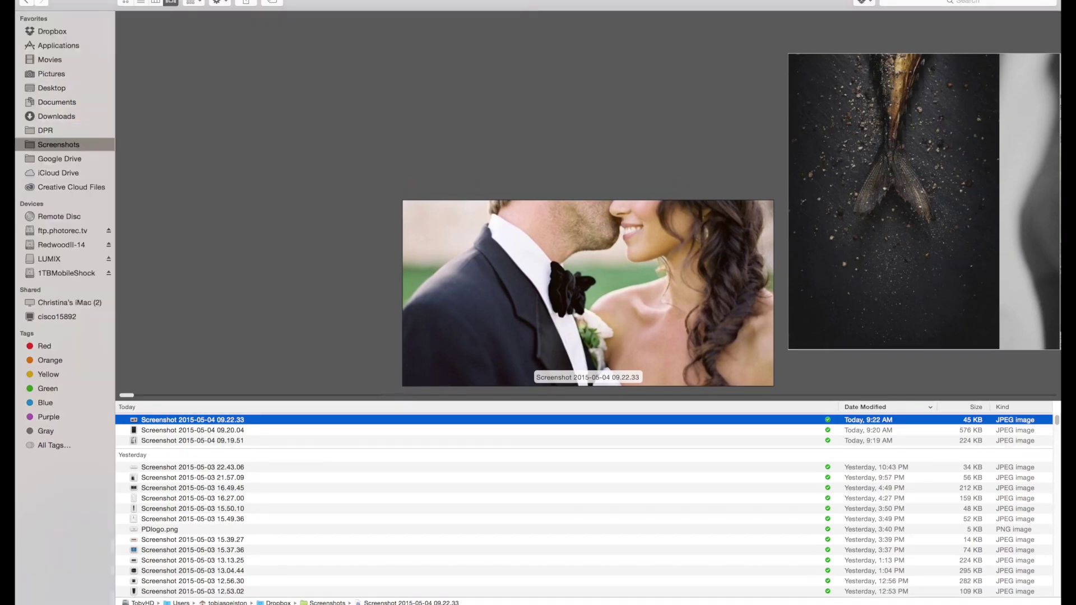
key(ctrl+super+f)
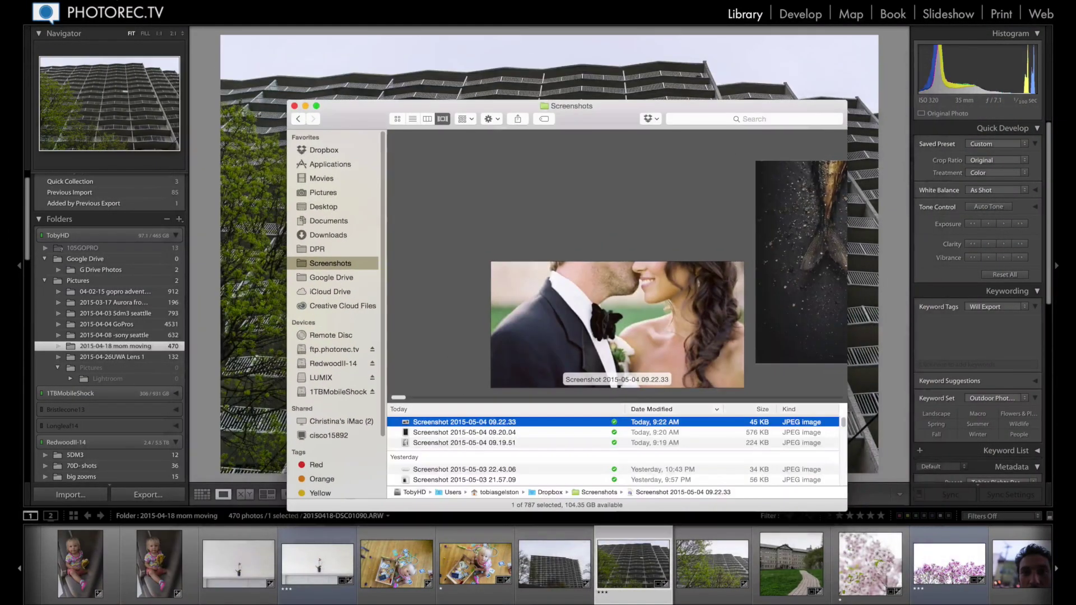
key(super+Tab)
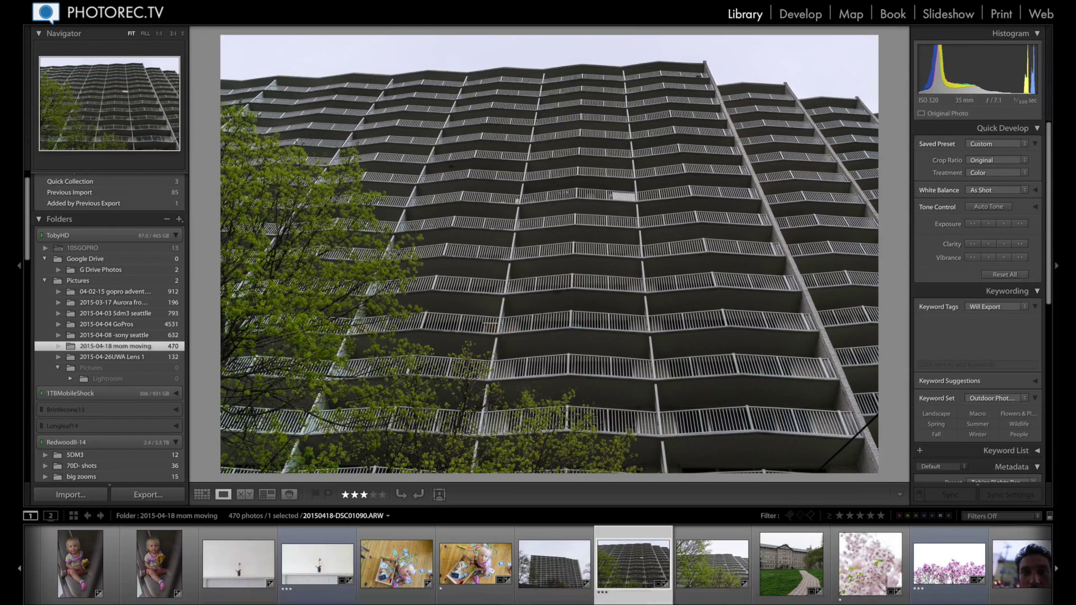
key(super+Tab)
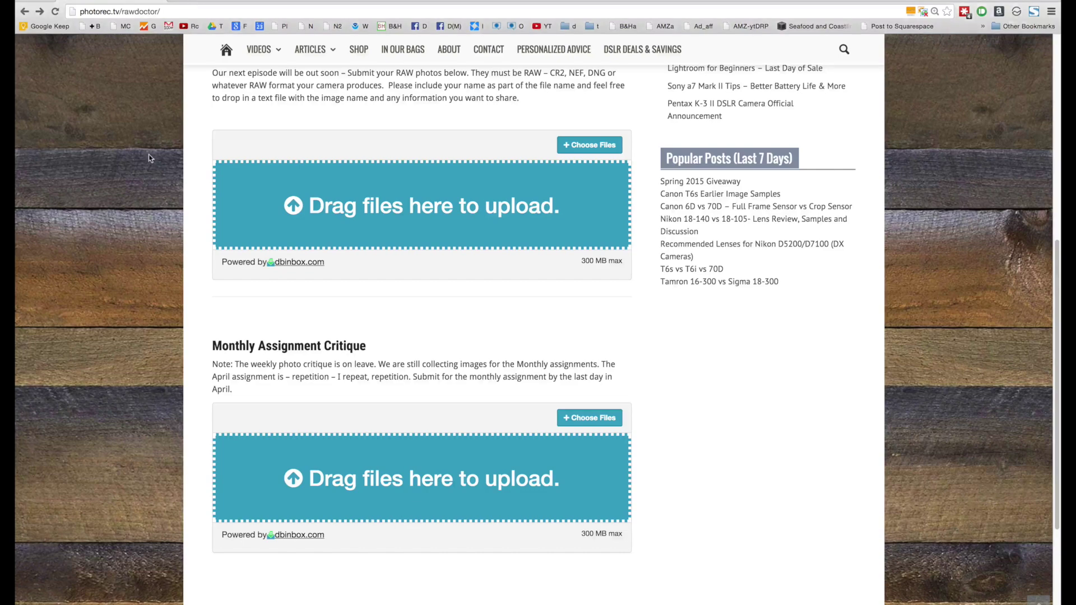
Step: Look over the rawdoctor page's RAW photo upload area and the Monthly Assignment Critique submission section
scroll(145, 218, up, 7)
scroll(144, 218, down, 6)
scroll(144, 219, down, 3)
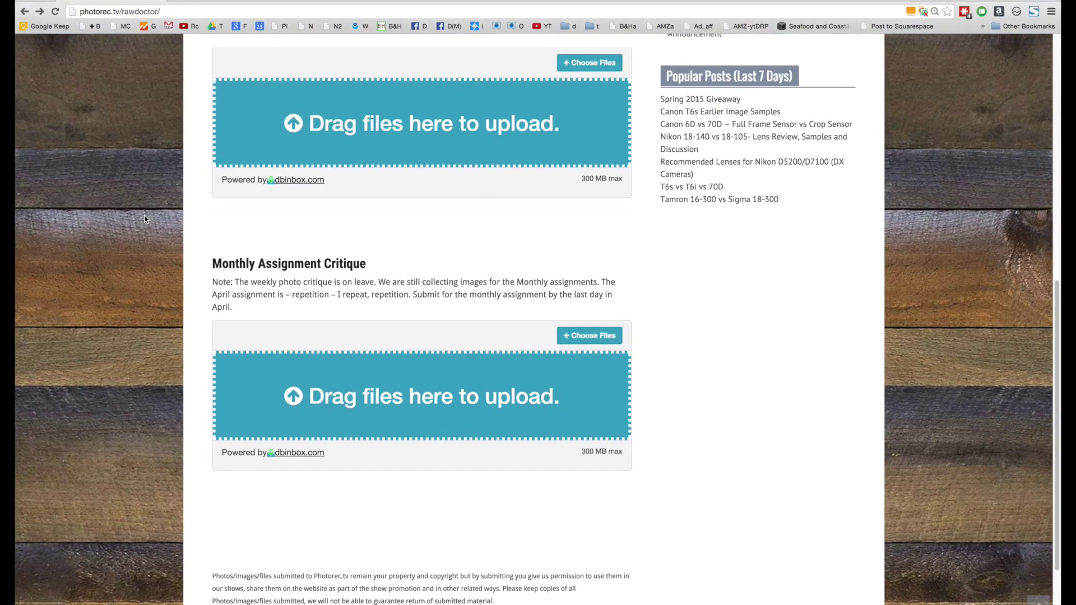
scroll(144, 218, up, 1)
scroll(144, 219, up, 2)
scroll(145, 218, down, 2)
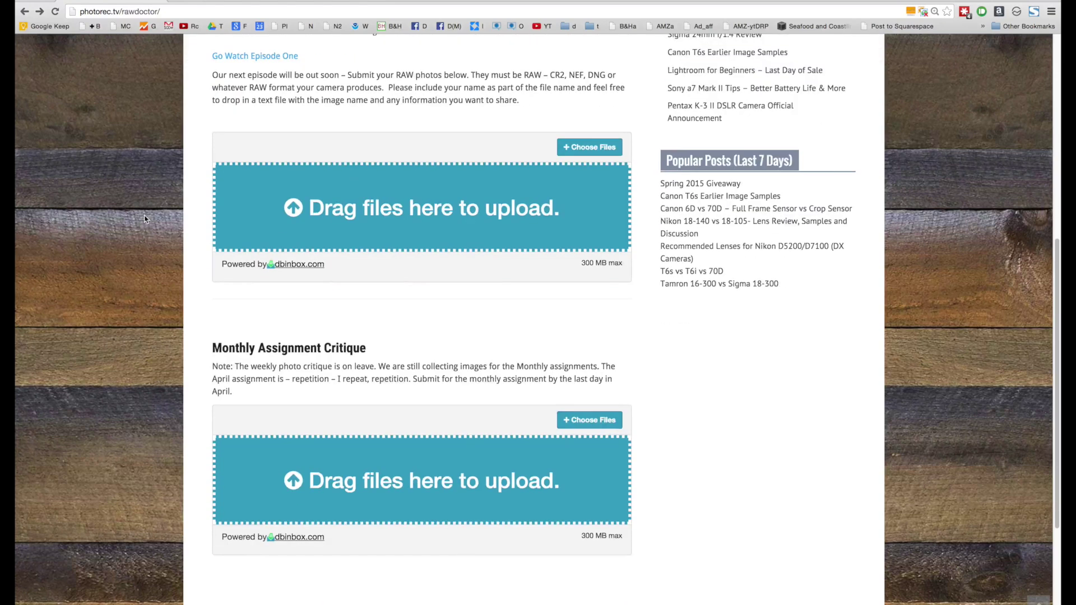